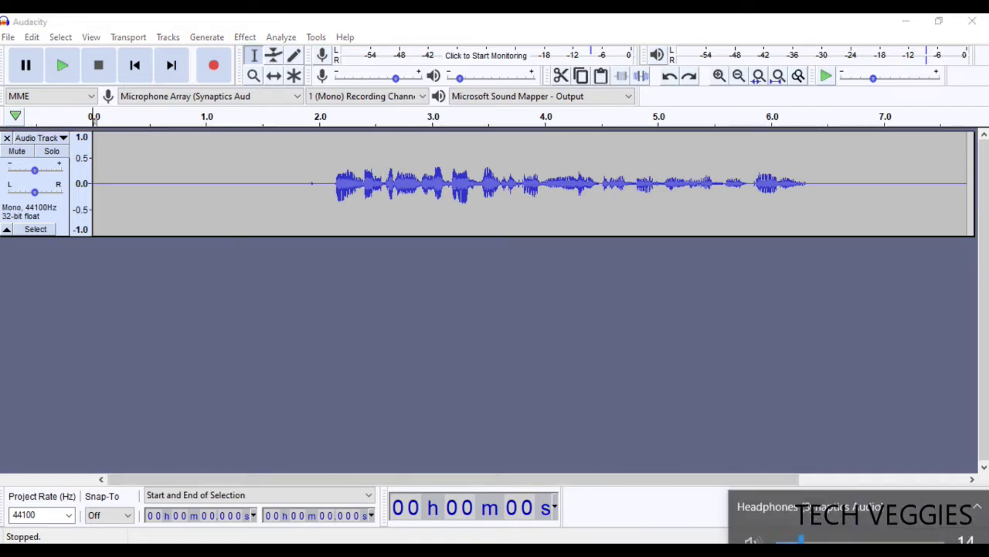
Raise the headphone volume to 43 and play back the recorded voice track.
{"action": "left_click_drag", "start_coordinate": [801, 525], "coordinate": [850, 529]}
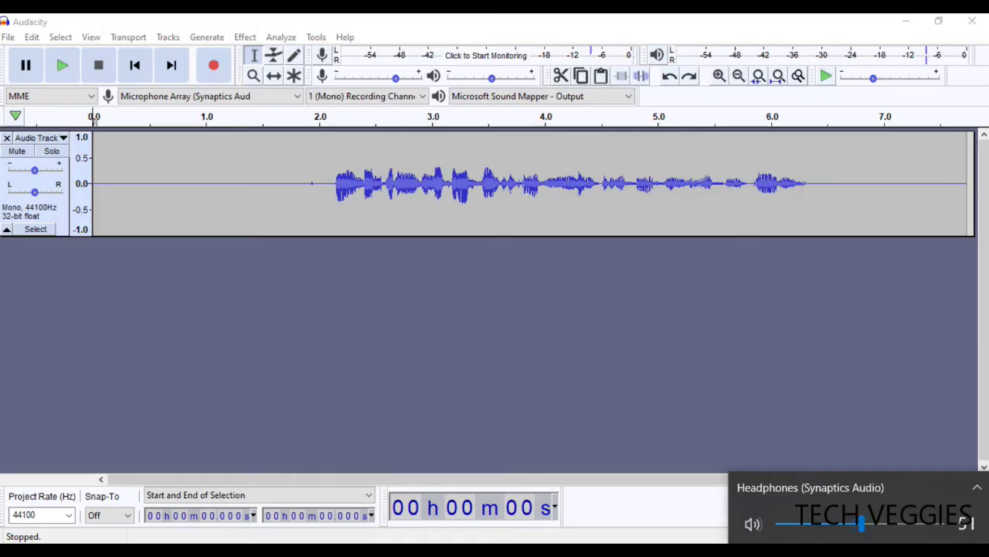
{"action": "left_click", "coordinate": [588, 356]}
{"action": "left_click", "coordinate": [64, 66]}
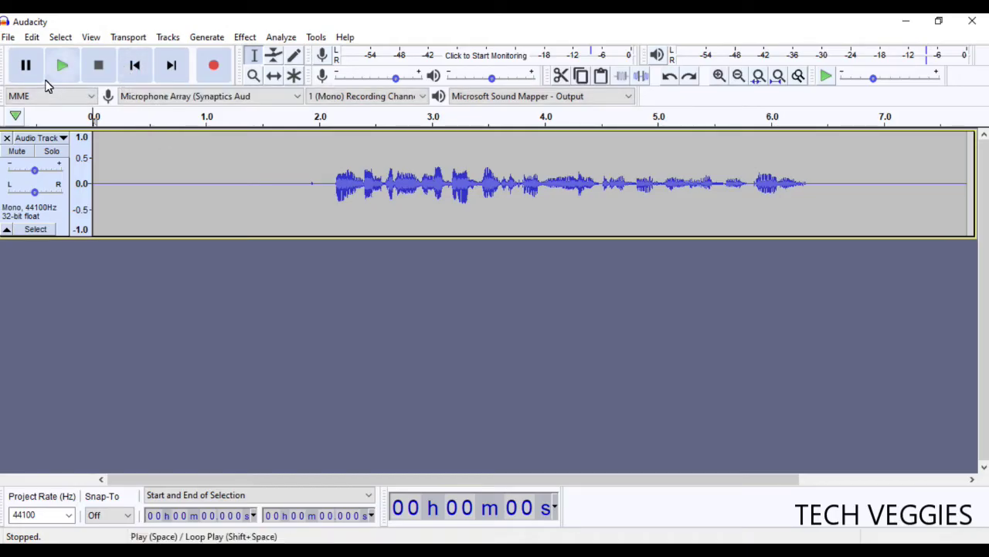
Import the bach - BG - MP3 music file from the Bach folder.
{"action": "left_click", "coordinate": [8, 37]}
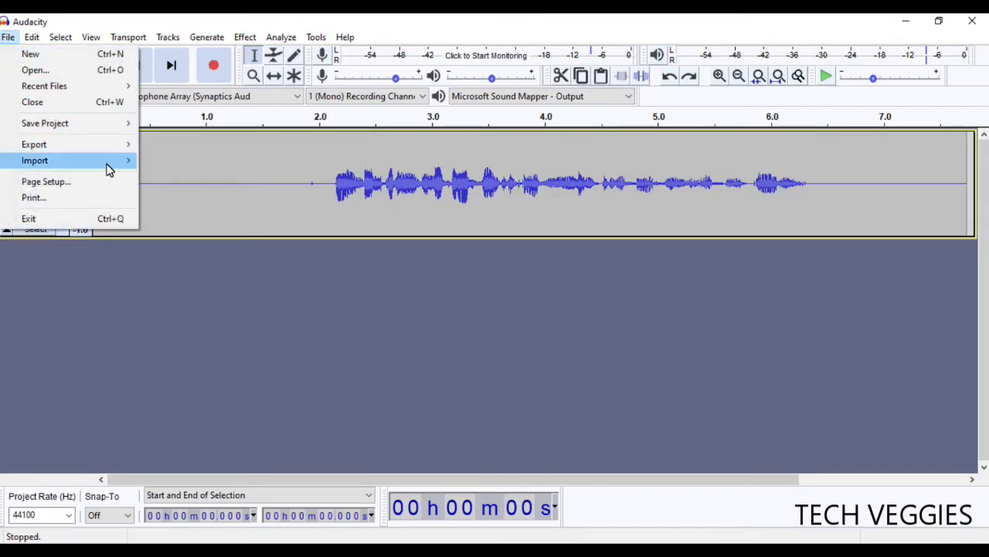
{"action": "mouse_move", "coordinate": [122, 163]}
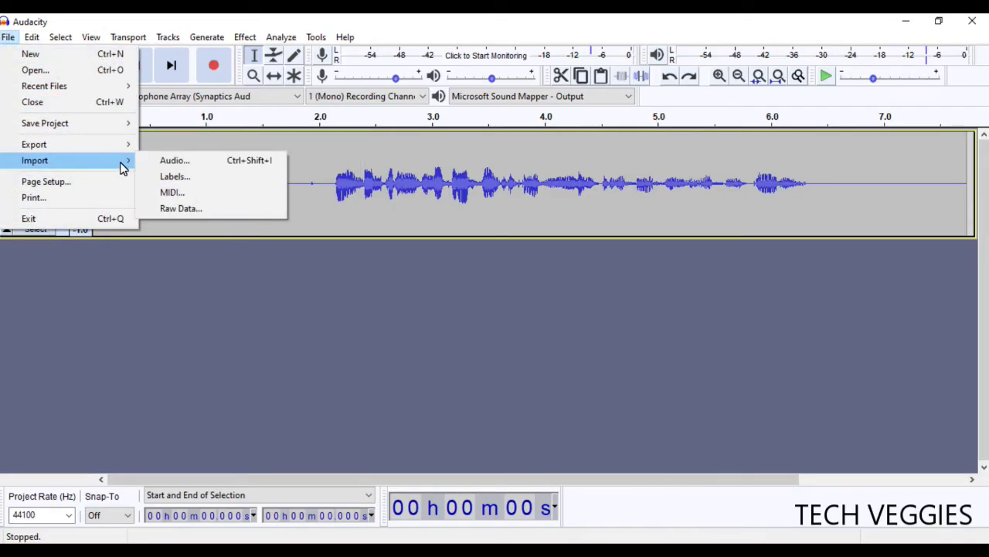
{"action": "left_click", "coordinate": [214, 163]}
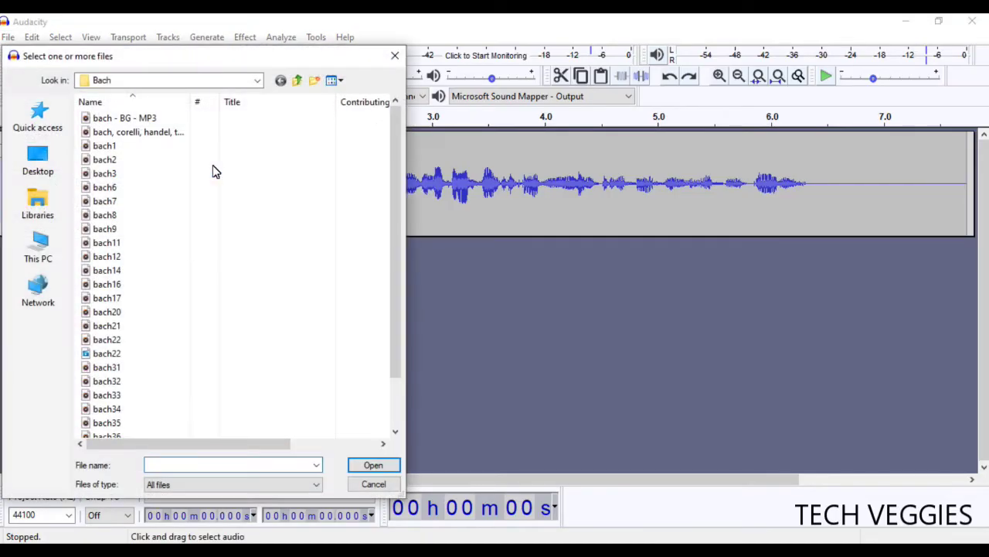
{"action": "left_click", "coordinate": [119, 119]}
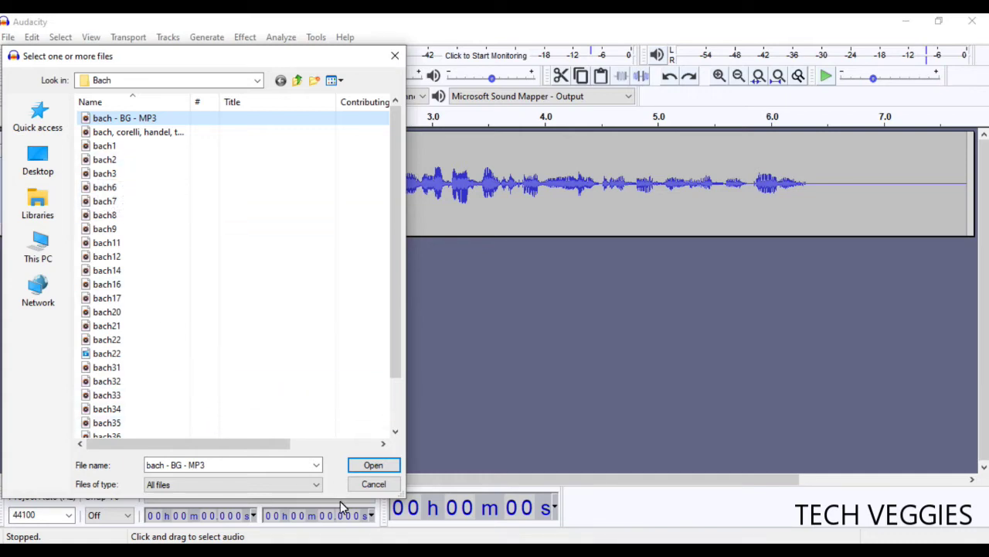
{"action": "left_click", "coordinate": [373, 467]}
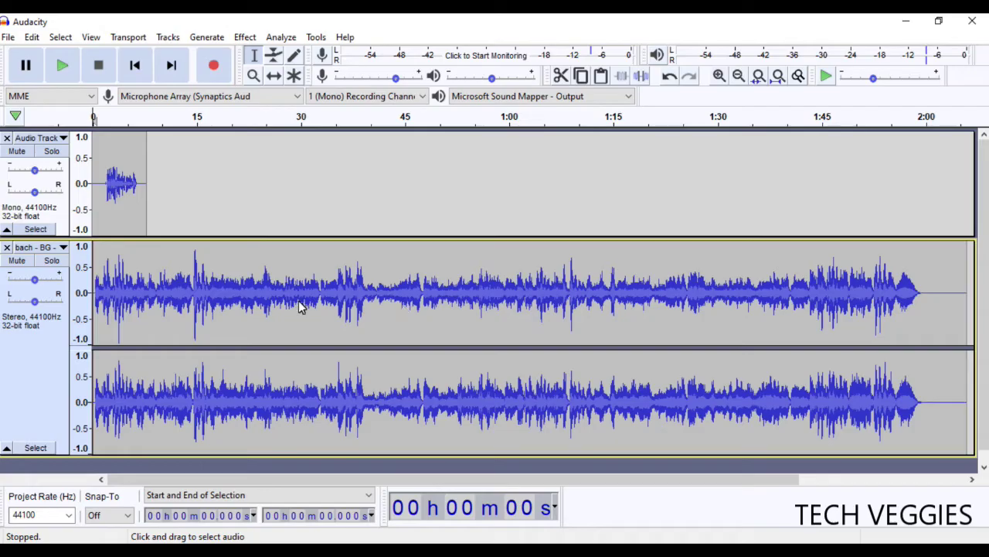
Delete the stretch of bach music after the voice recording ends.
{"action": "left_click", "coordinate": [36, 448]}
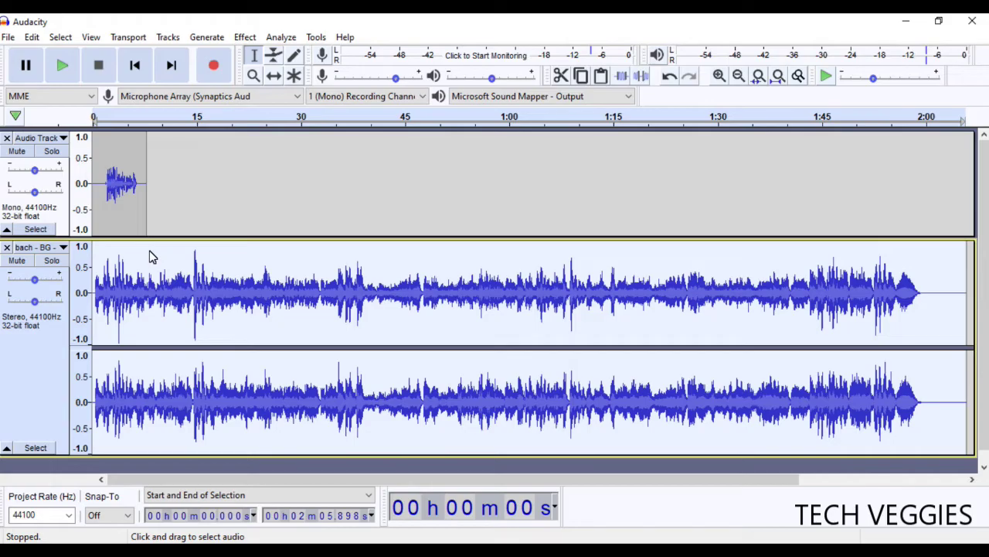
{"action": "left_click_drag", "start_coordinate": [150, 255], "coordinate": [800, 286]}
{"action": "key", "text": "Delete"}
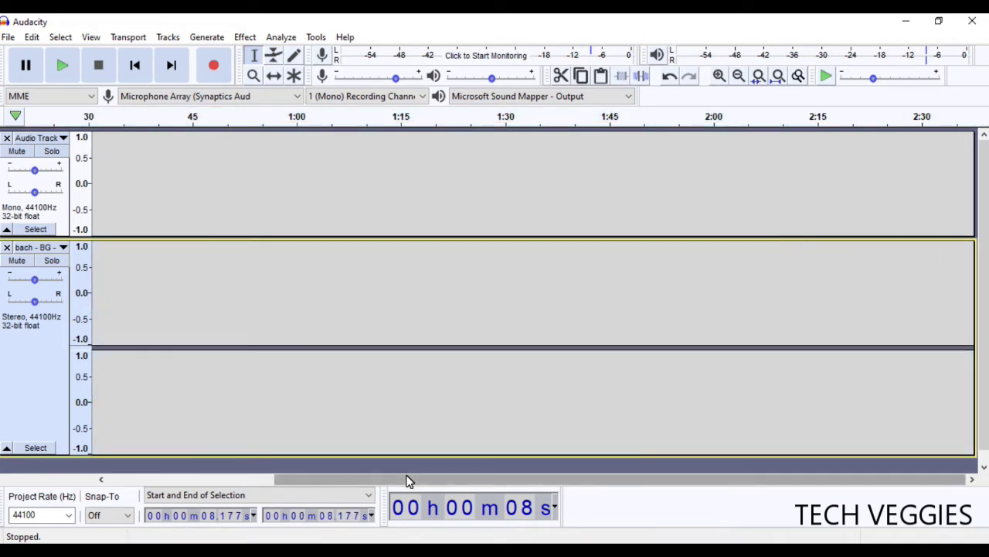
{"action": "left_click_drag", "start_coordinate": [408, 480], "coordinate": [203, 466]}
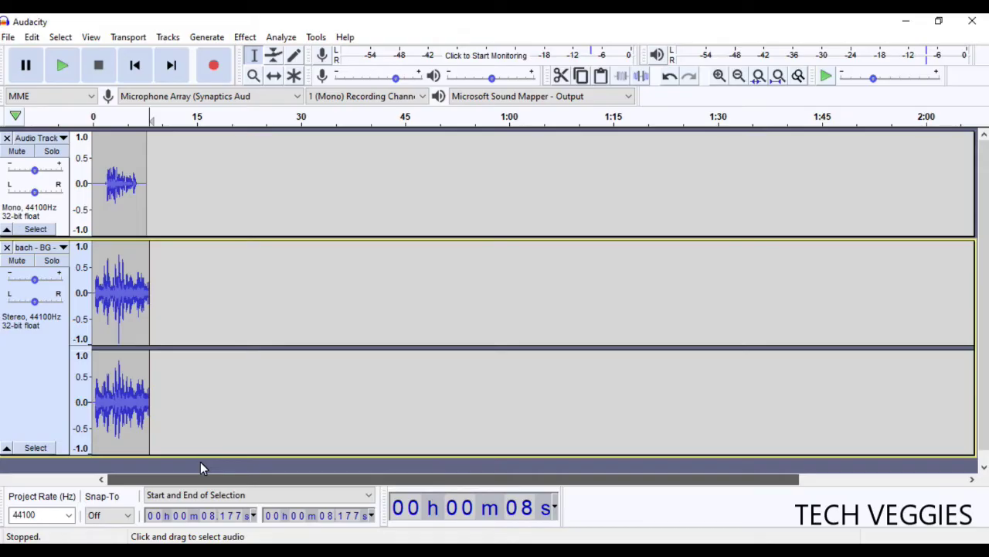
Remove the leftover music tail past 7.736 s.
{"action": "left_click", "coordinate": [147, 222]}
{"action": "left_click_drag", "start_coordinate": [147, 222], "coordinate": [153, 223]}
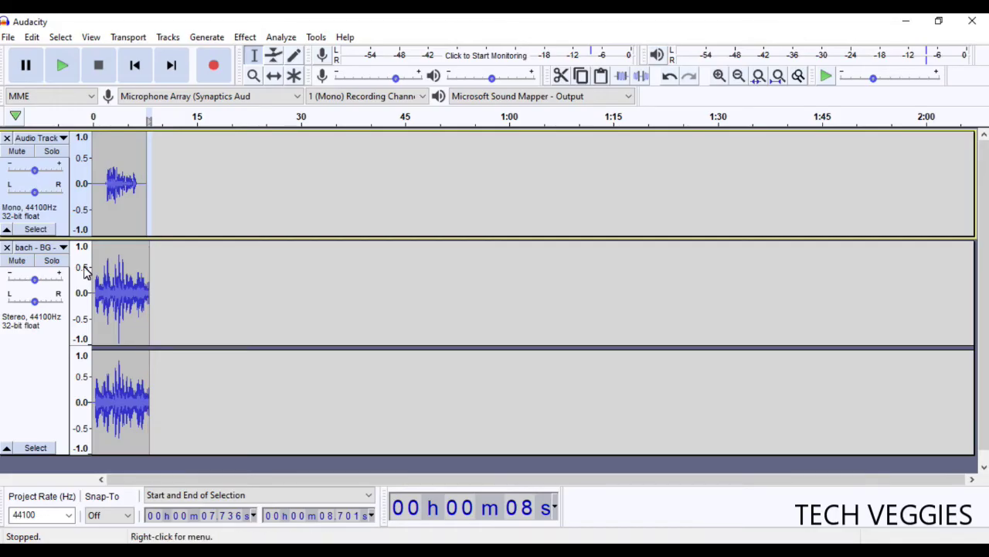
{"action": "left_click", "coordinate": [35, 447]}
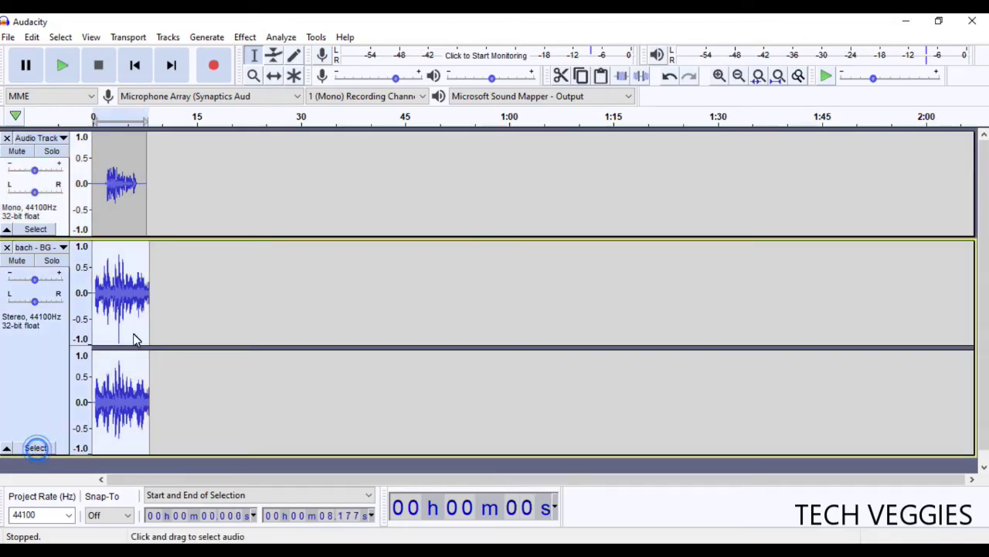
{"action": "left_click", "coordinate": [146, 243]}
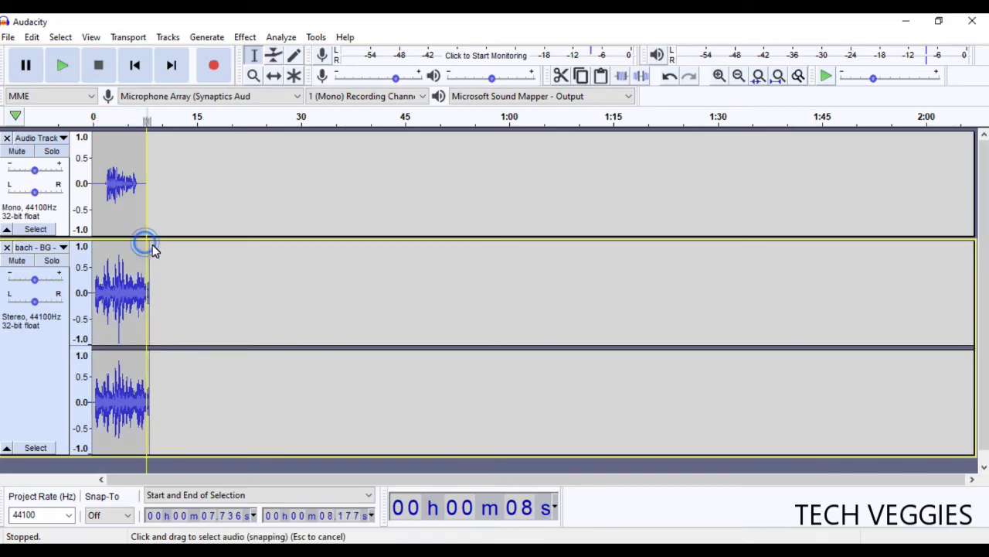
{"action": "left_click_drag", "start_coordinate": [146, 243], "coordinate": [156, 252]}
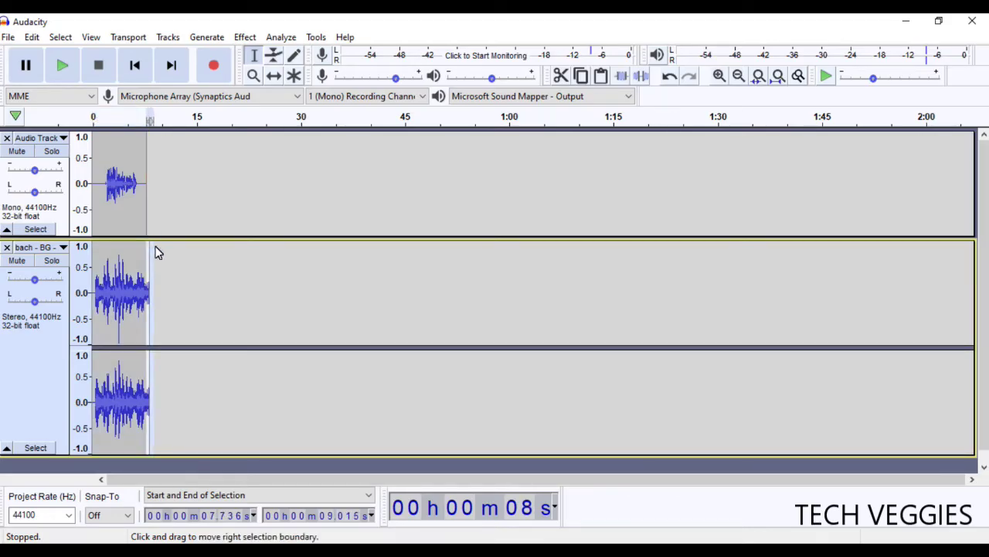
{"action": "key", "text": "Left"}
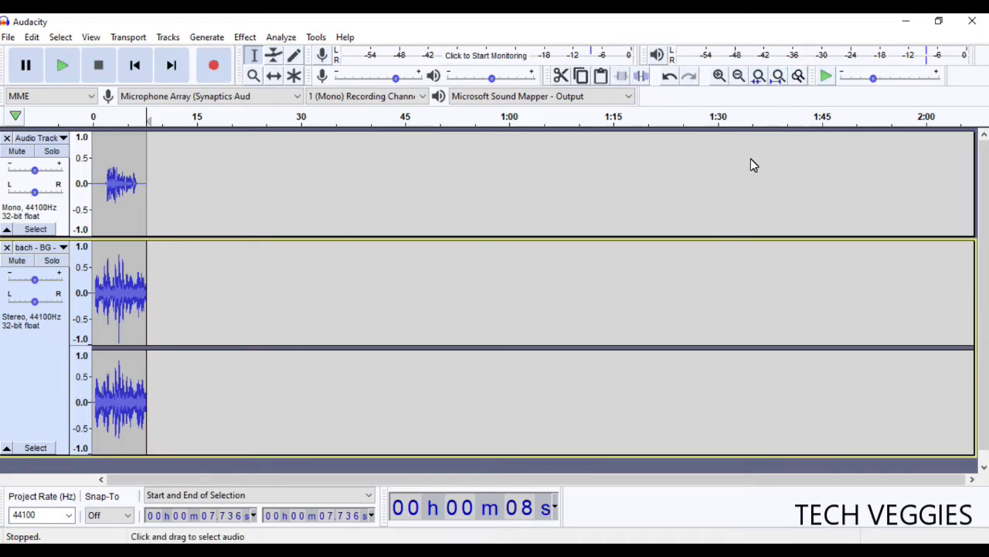
Fit the project to the window width and play voice and bach music from the start.
{"action": "left_click", "coordinate": [780, 78]}
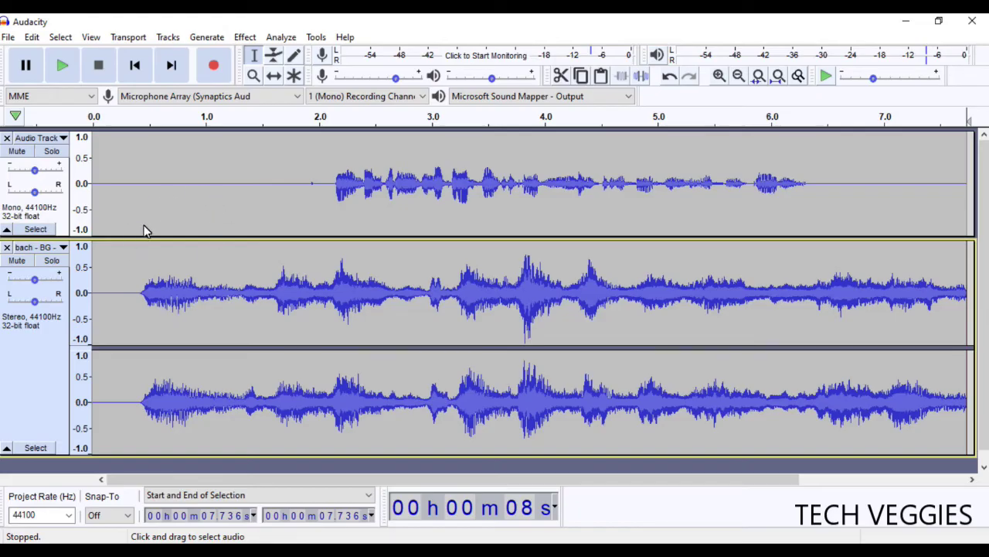
{"action": "left_click", "coordinate": [136, 66]}
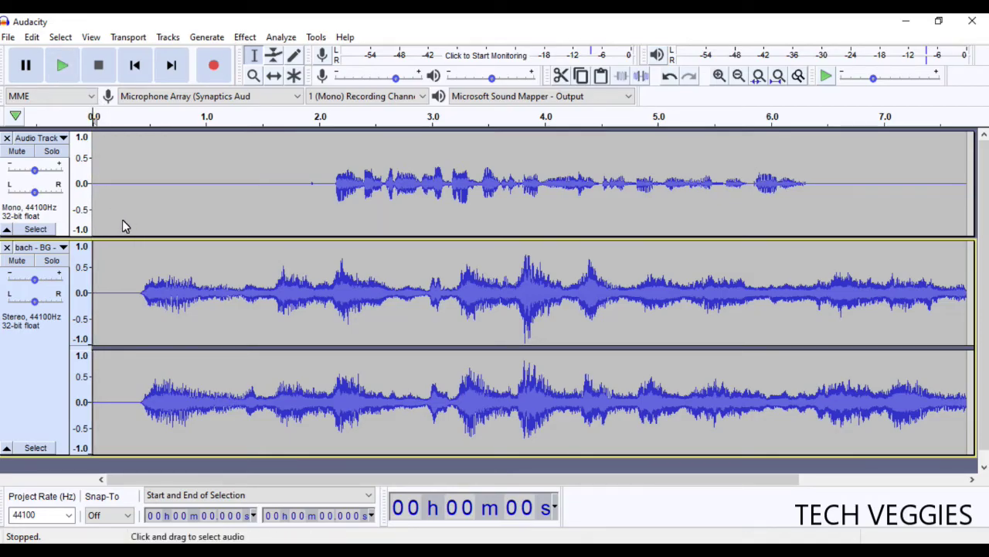
{"action": "left_click", "coordinate": [63, 69]}
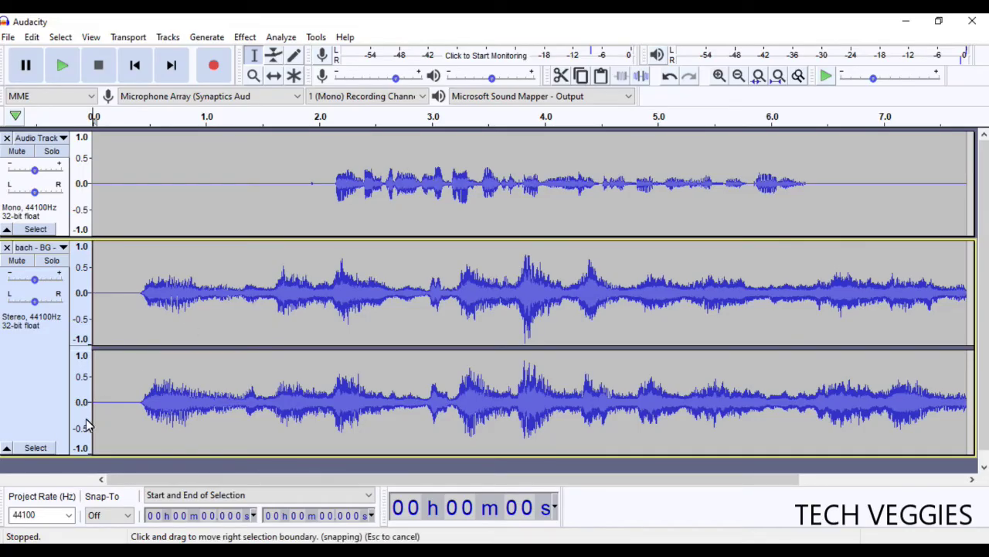
{"action": "left_click", "coordinate": [39, 450]}
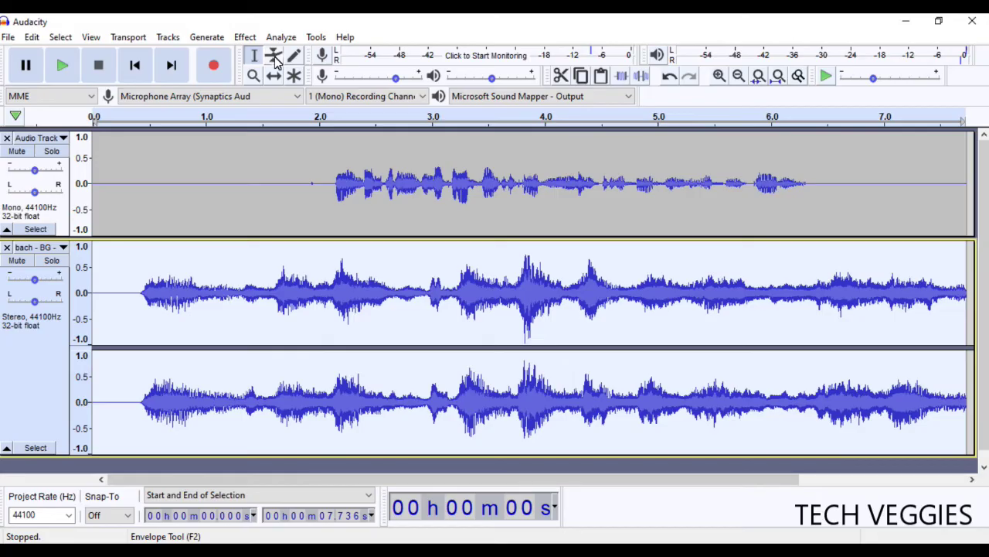
Add bach envelope points near 1.2 s and 2 s, pulling the later one down to near silence.
{"action": "left_click", "coordinate": [274, 58]}
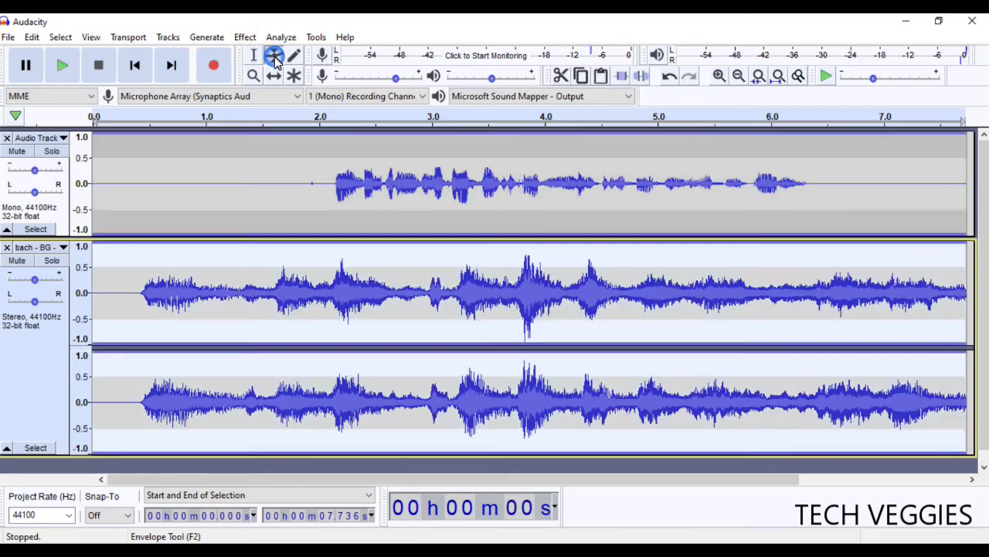
{"action": "left_click", "coordinate": [227, 247]}
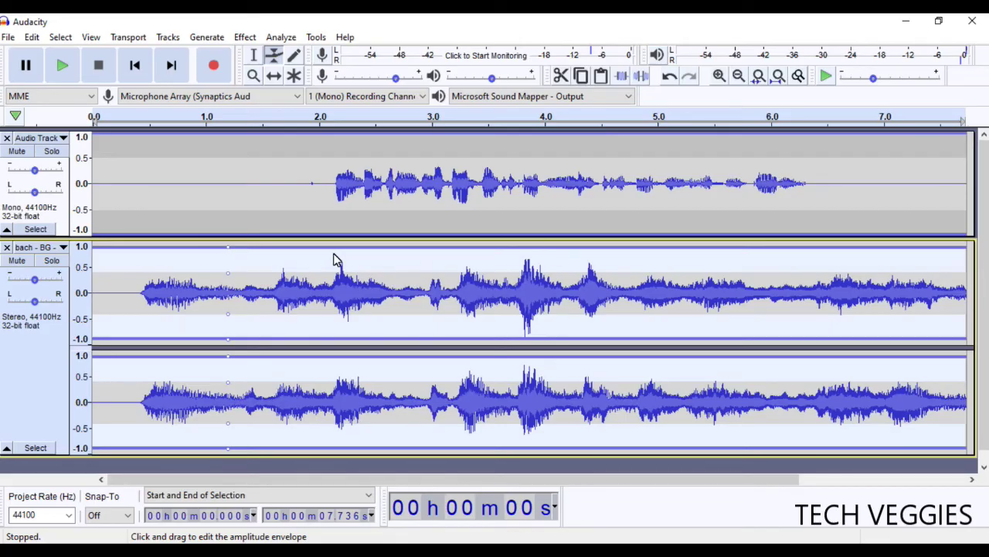
{"action": "left_click", "coordinate": [334, 255]}
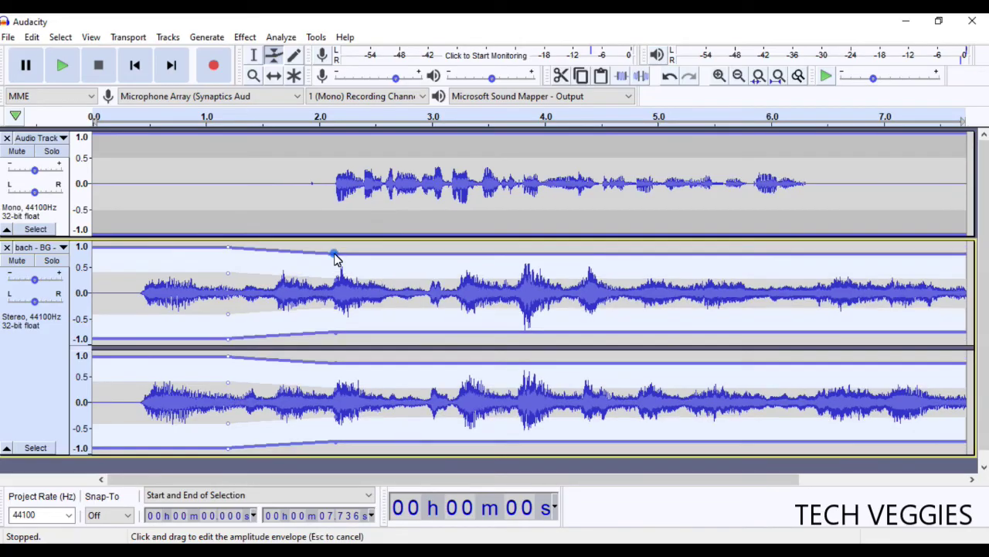
{"action": "left_click_drag", "start_coordinate": [335, 259], "coordinate": [334, 294]}
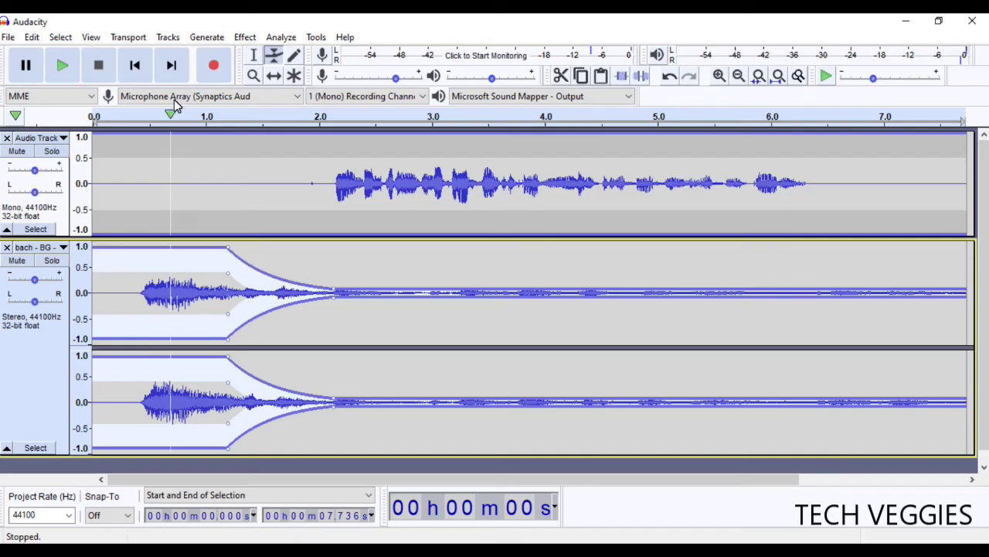
{"action": "left_click", "coordinate": [135, 65]}
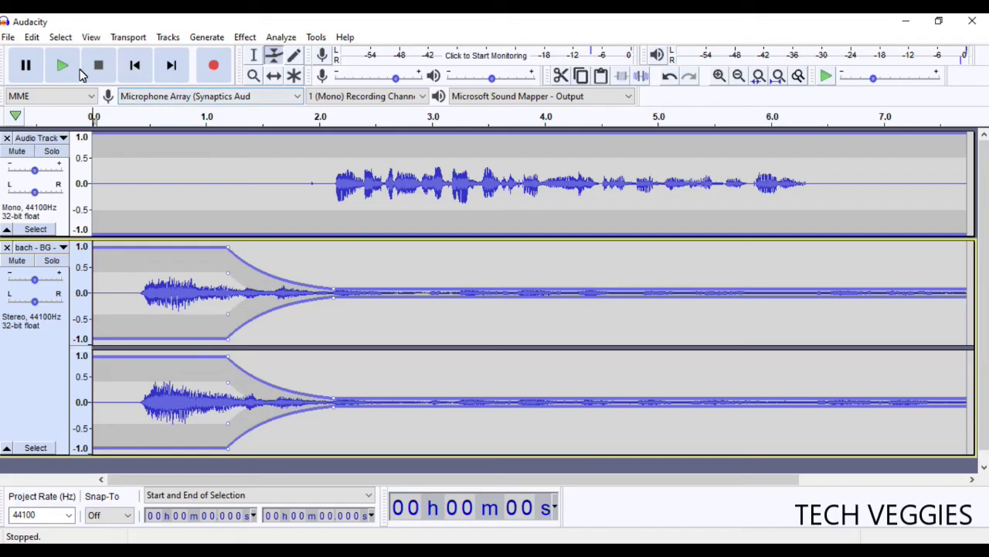
{"action": "left_click", "coordinate": [63, 68]}
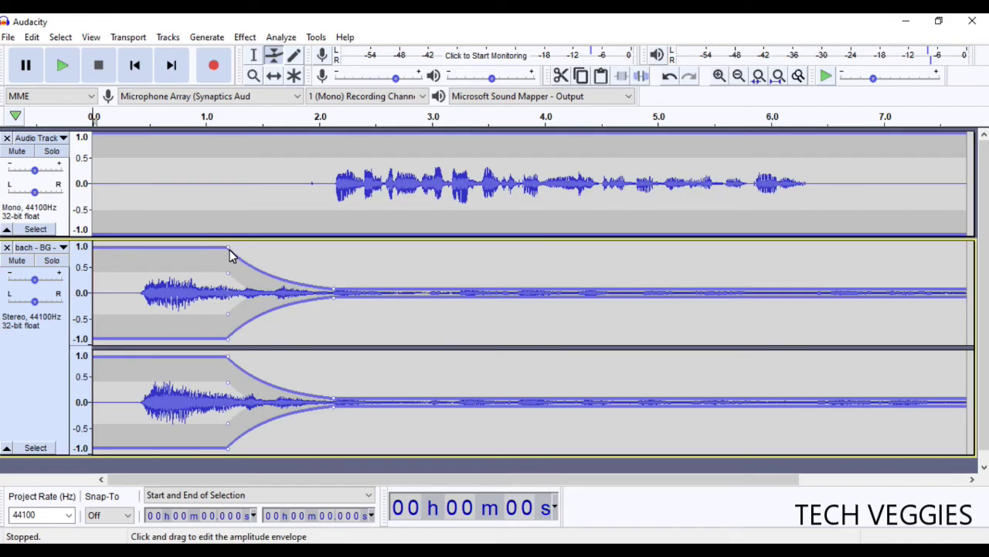
Move the first fade point slightly earlier and raise the envelope's right end so the music swells back.
{"action": "mouse_move", "coordinate": [229, 251]}
{"action": "left_mouse_down"}
{"action": "mouse_move", "coordinate": [219, 260]}
{"action": "mouse_move", "coordinate": [221, 251]}
{"action": "left_mouse_up"}
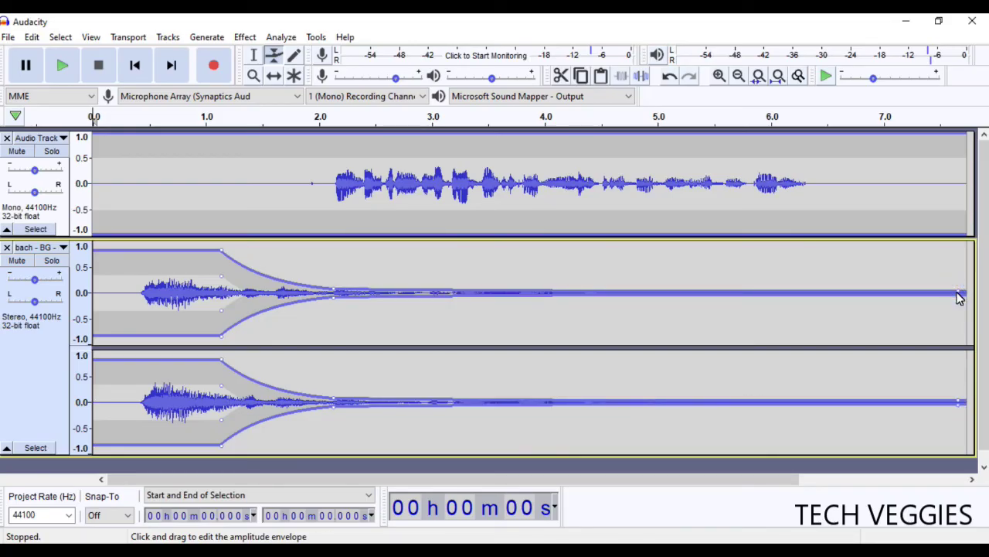
{"action": "left_click_drag", "start_coordinate": [959, 296], "coordinate": [962, 282]}
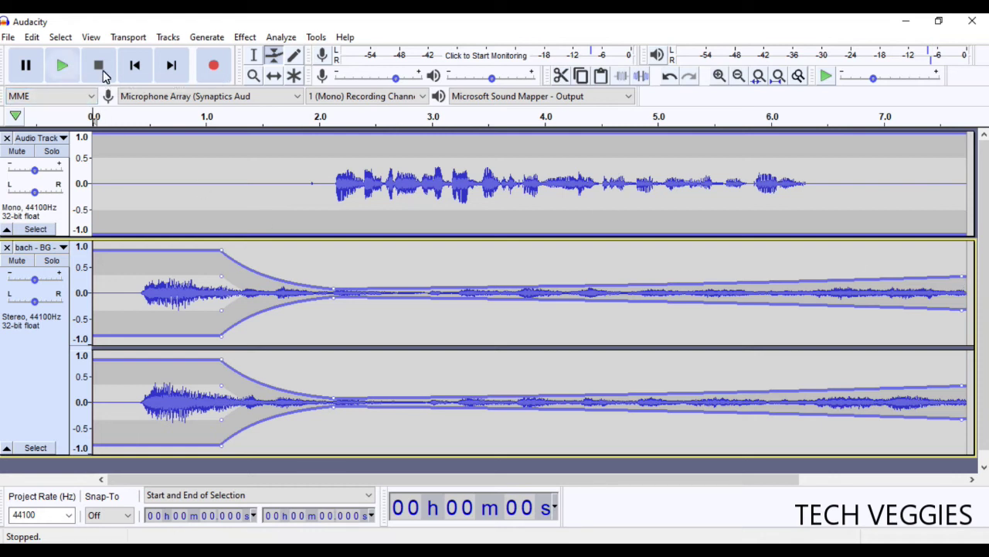
{"action": "left_click", "coordinate": [70, 74]}
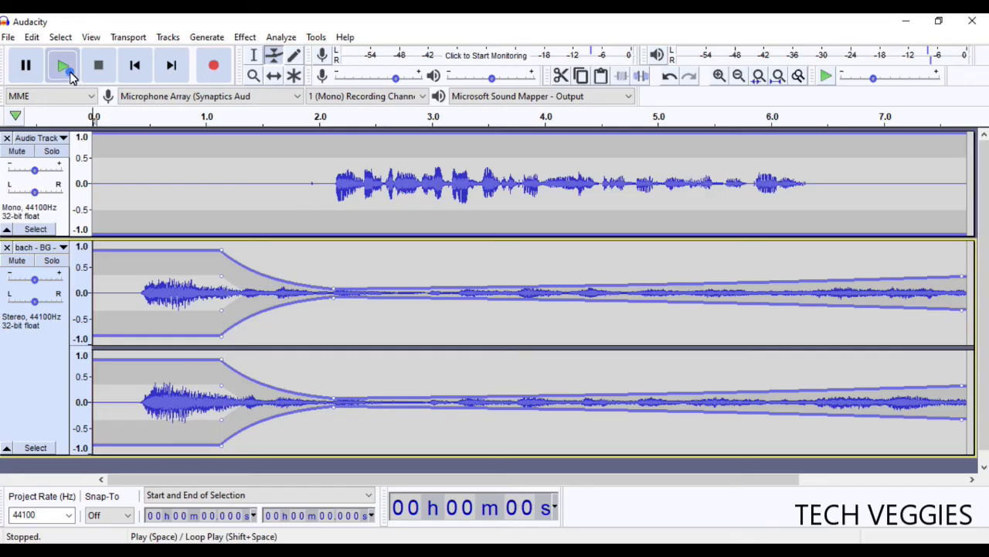